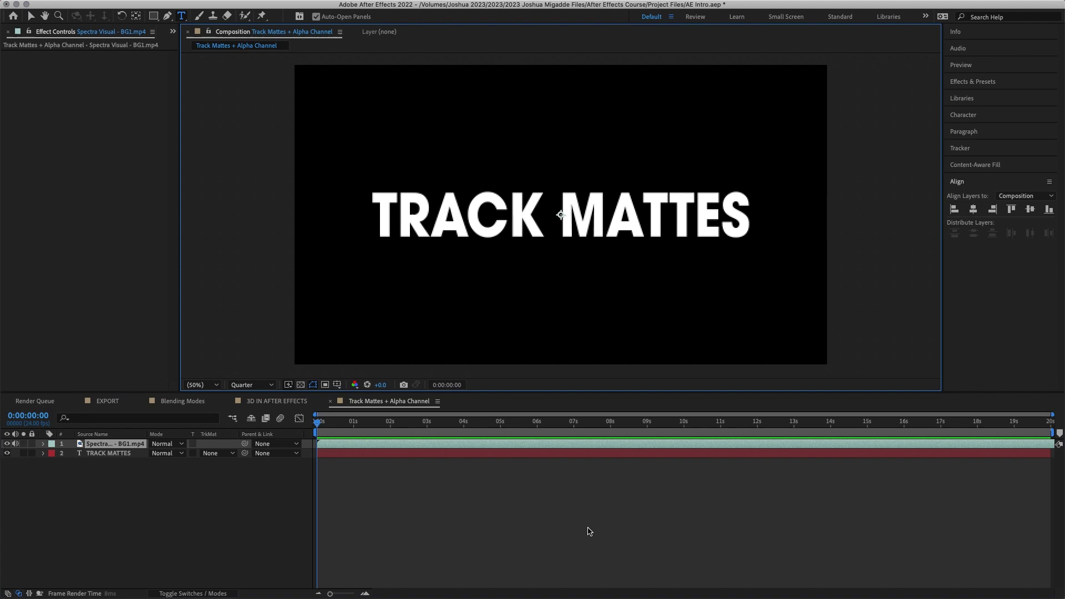
Scale the Spectra Visual video to 55% and move it below the TRACK MATTES text layer
{"action": "key", "text": "s"}
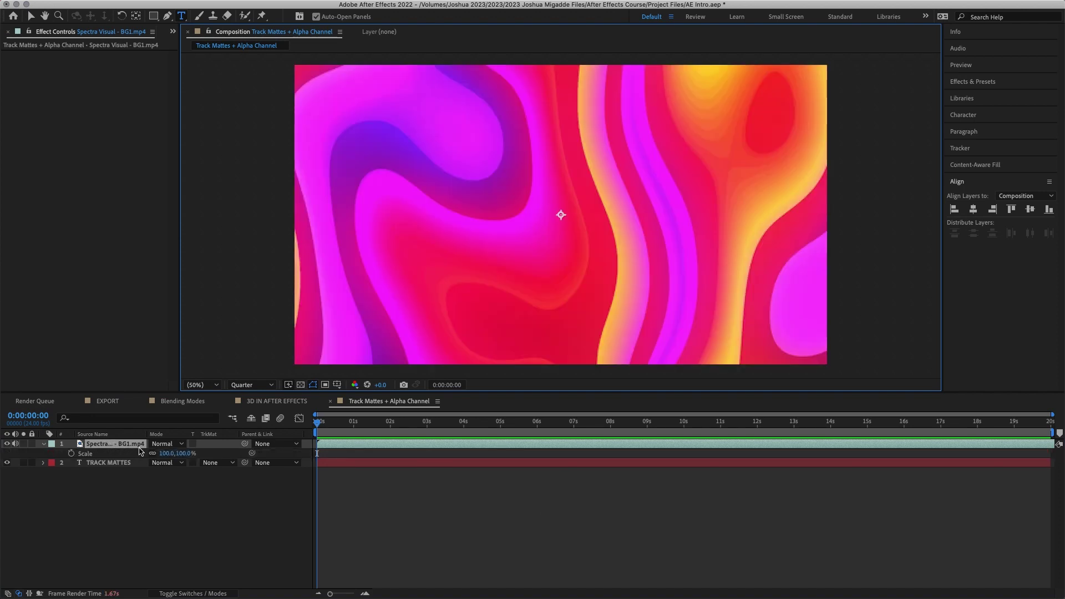
{"action": "left_click_drag", "start_coordinate": [181, 454], "coordinate": [156, 453]}
{"action": "left_click_drag", "start_coordinate": [111, 444], "coordinate": [129, 470]}
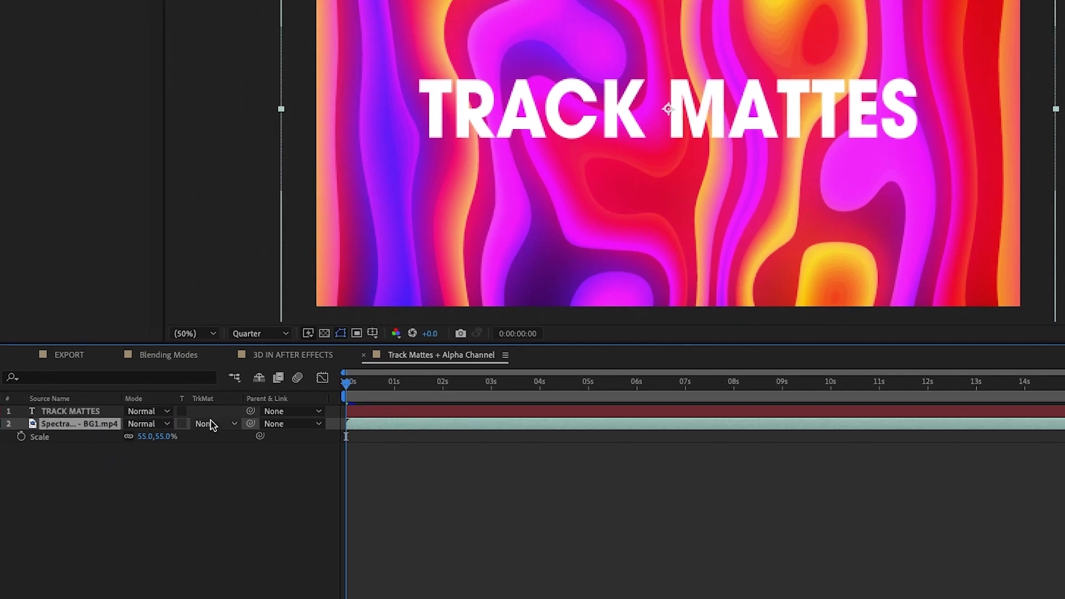
{"action": "left_click", "coordinate": [216, 454]}
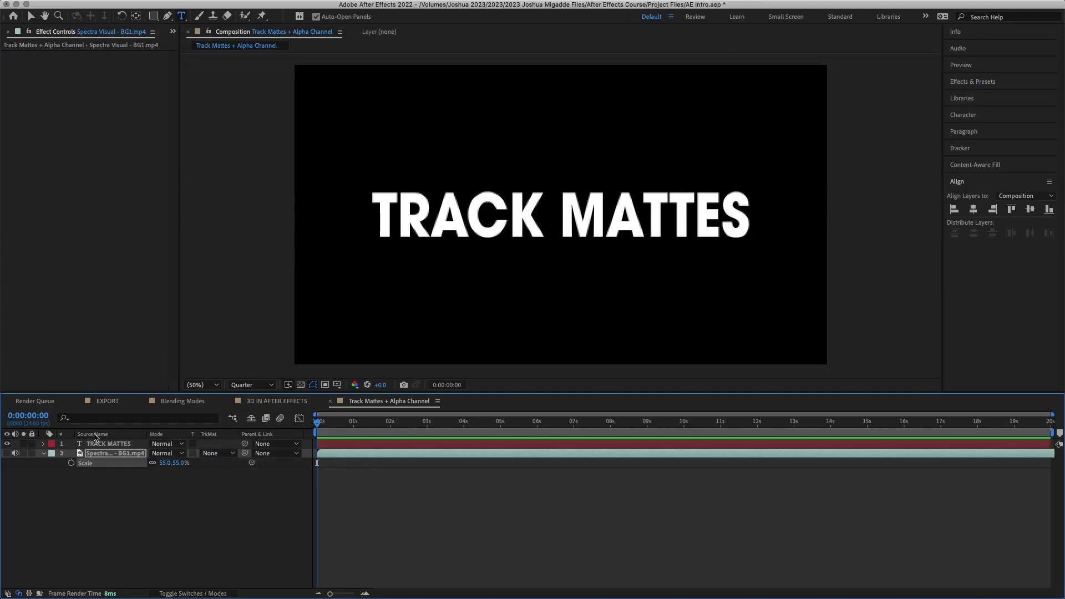
{"action": "left_click", "coordinate": [99, 444]}
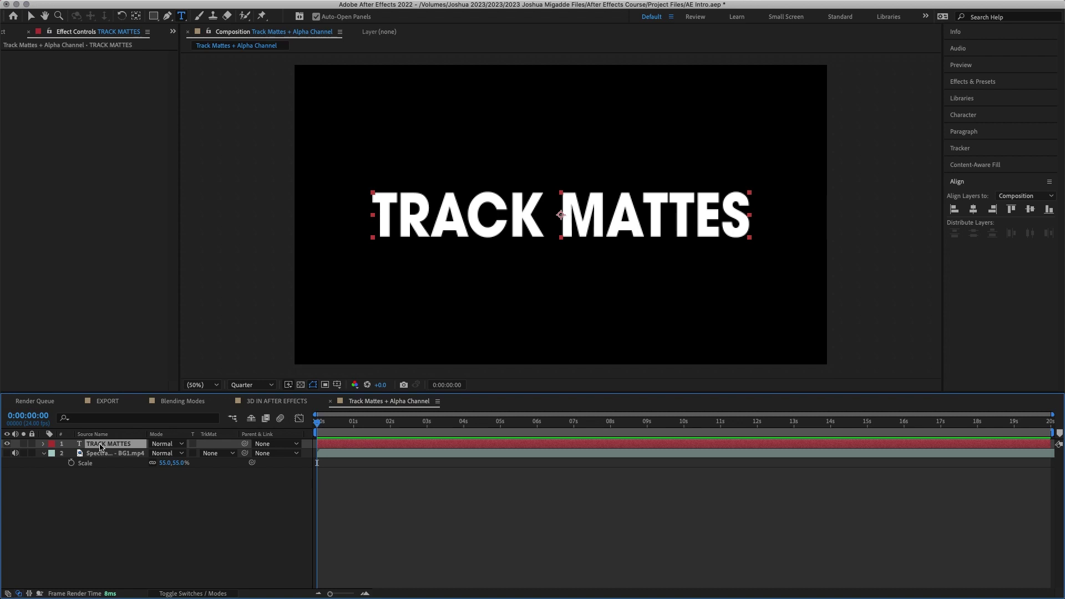
Set the Spectra layer's track matte to Alpha Inverted Matte "TRACK MATTES"
{"action": "left_click", "coordinate": [215, 454]}
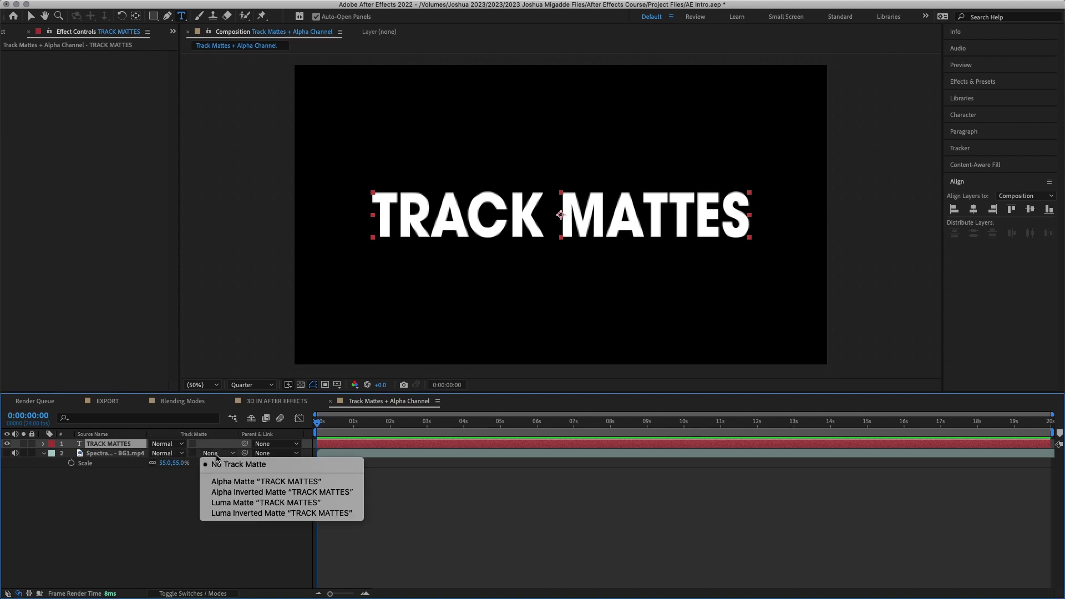
{"action": "left_click", "coordinate": [220, 482]}
{"action": "left_click", "coordinate": [116, 454]}
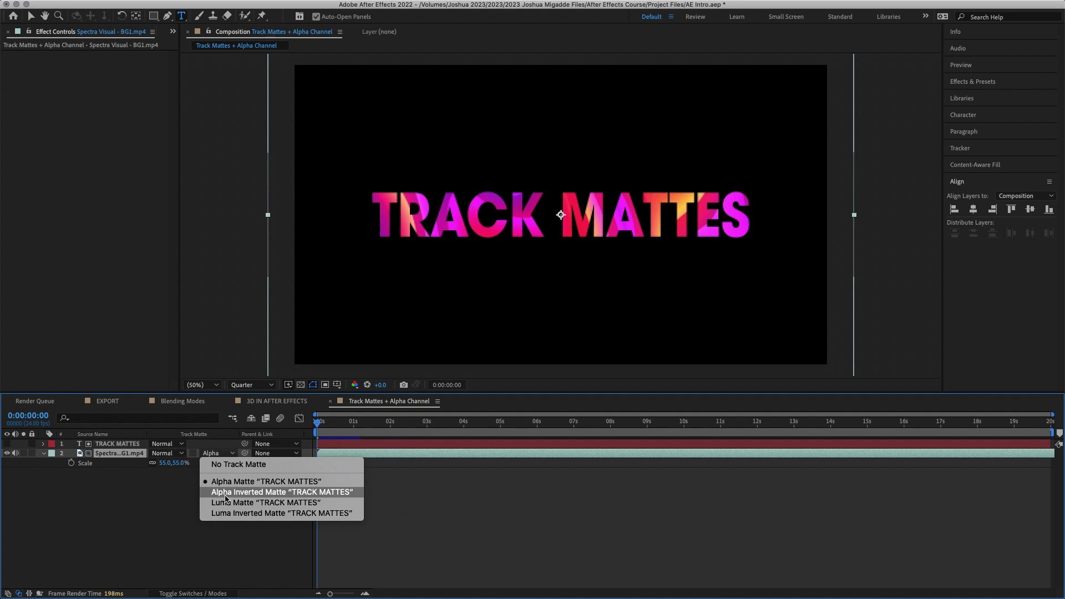
{"action": "left_click", "coordinate": [224, 492]}
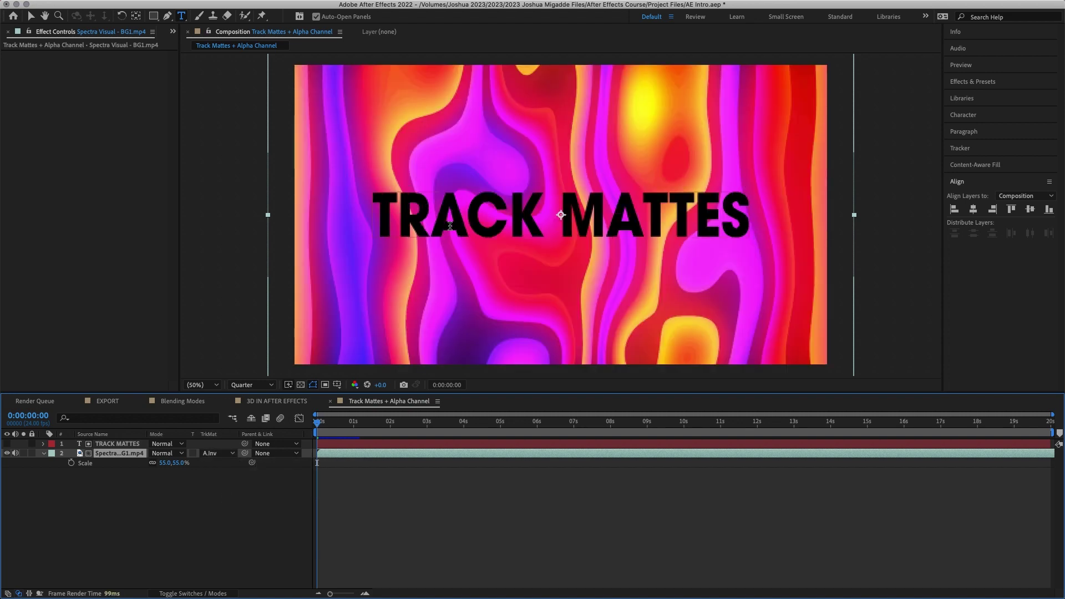
Deselect all layers and switch windows to fetch the Circular Echo 1 1080P.mp4 footage
{"action": "left_click", "coordinate": [222, 526]}
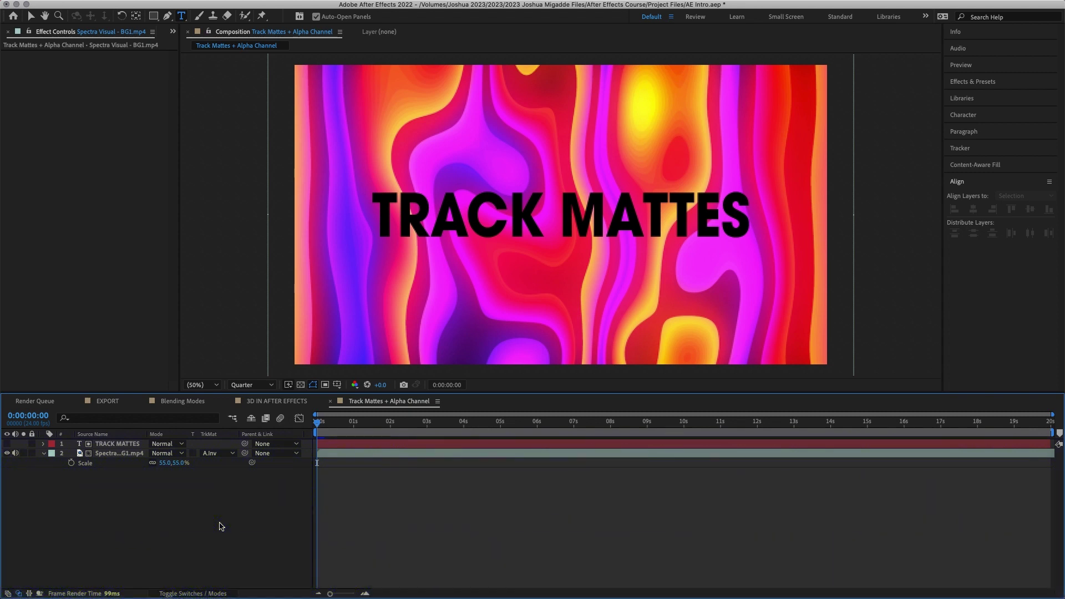
{"action": "key", "text": "super+Tab"}
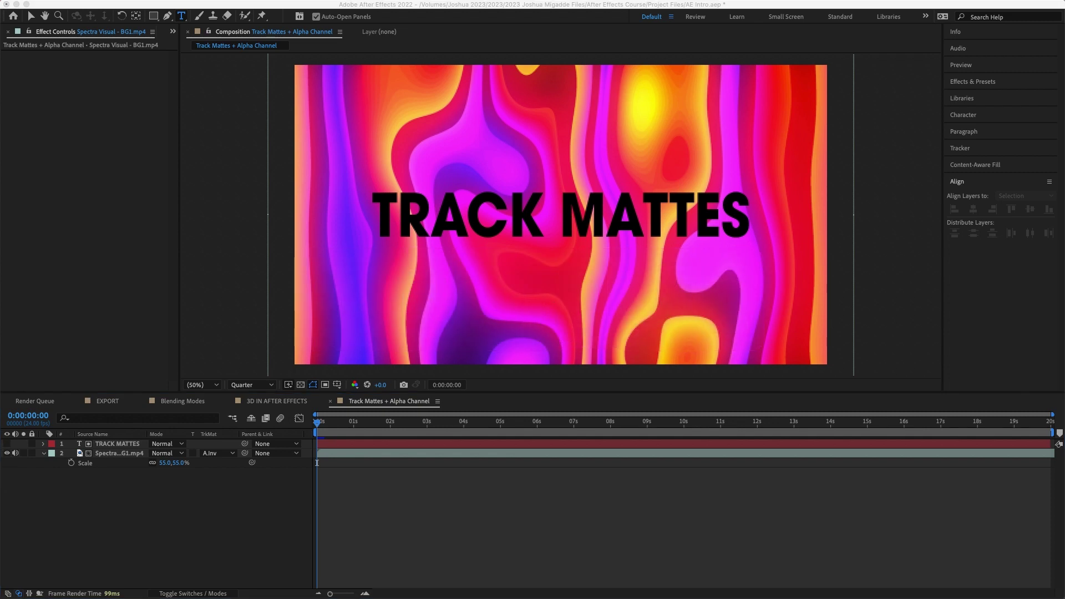
Blend the Circular Echo layer in Add mode and switch Spectra's track matte to Alpha Matte
{"action": "left_click", "coordinate": [167, 444]}
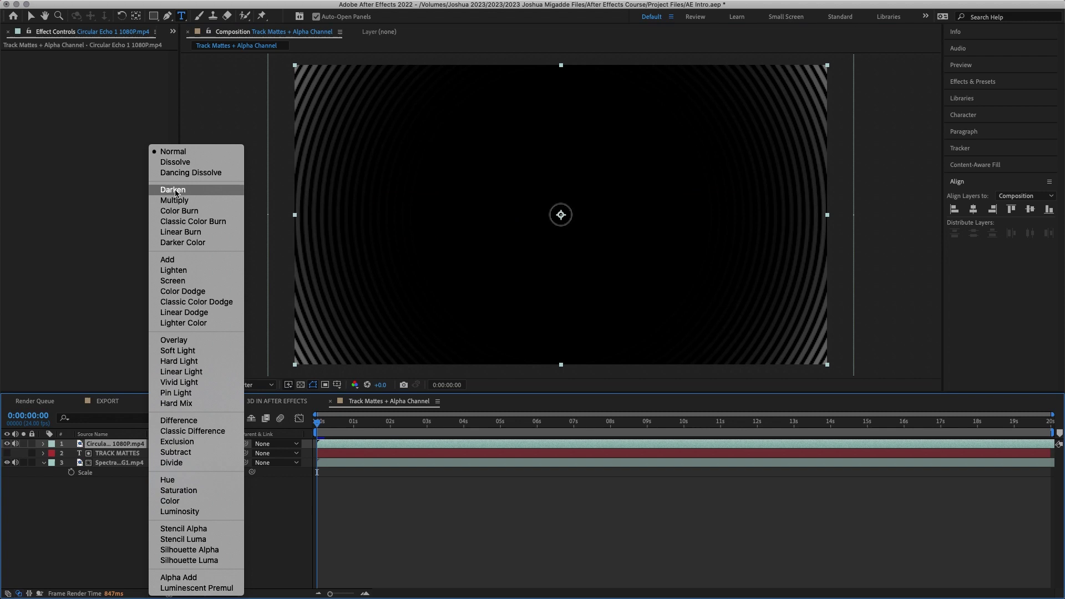
{"action": "left_click", "coordinate": [186, 261]}
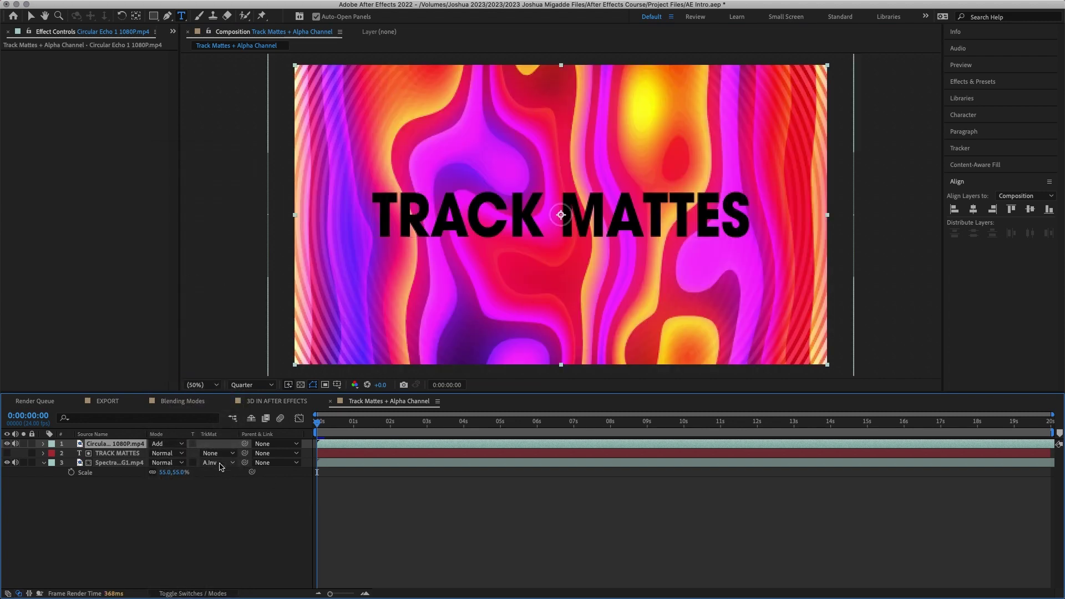
{"action": "left_click", "coordinate": [117, 453]}
{"action": "left_click", "coordinate": [217, 463]}
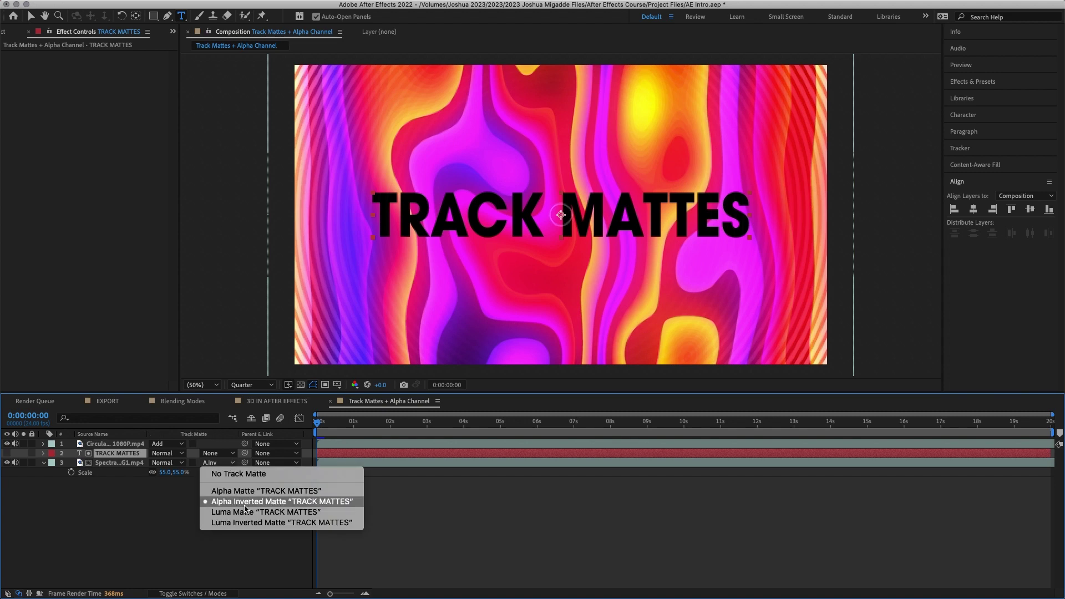
{"action": "left_click", "coordinate": [239, 491]}
Move the TRACK MATTES and Spectra layers above the rings and go to 0:00:03:11
{"action": "left_click", "coordinate": [114, 462], "text": "shift"}
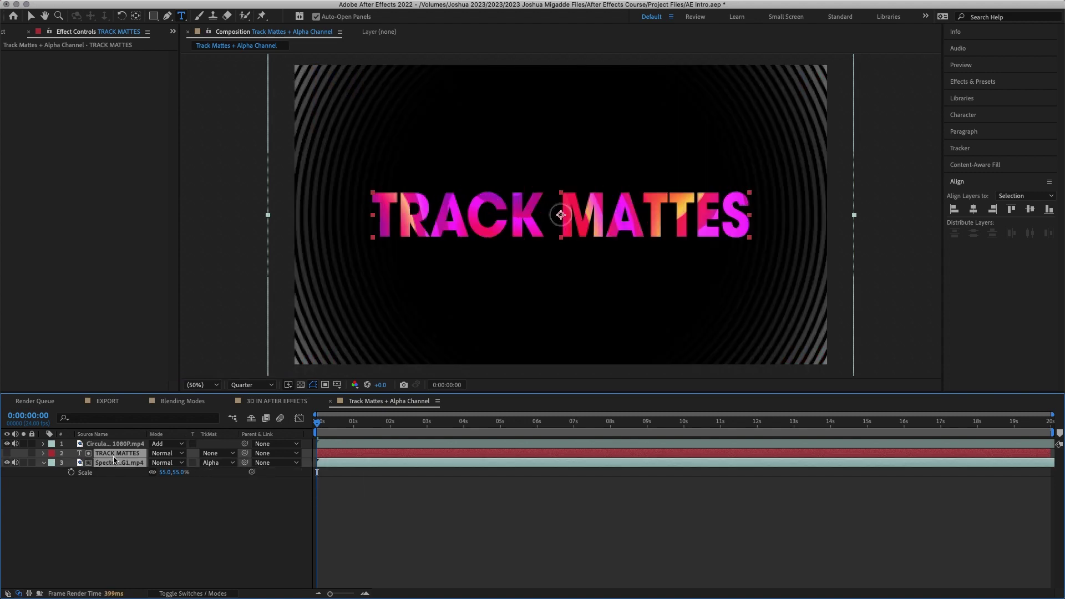
{"action": "left_click_drag", "start_coordinate": [117, 455], "coordinate": [117, 441]}
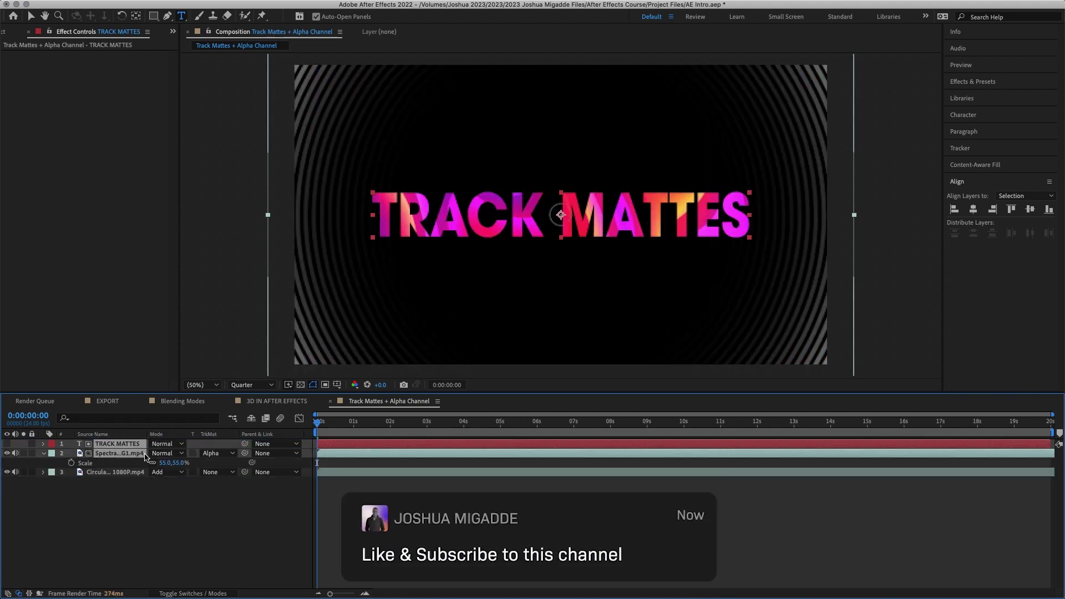
{"action": "left_click", "coordinate": [445, 423]}
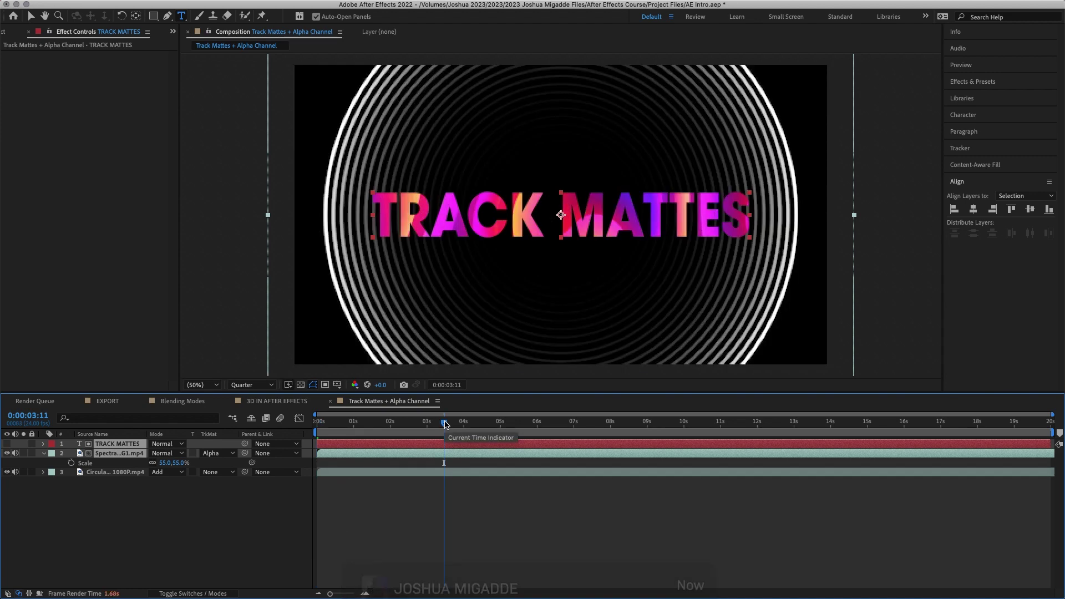
Clear the layer selection in the timeline
{"action": "left_click", "coordinate": [409, 501]}
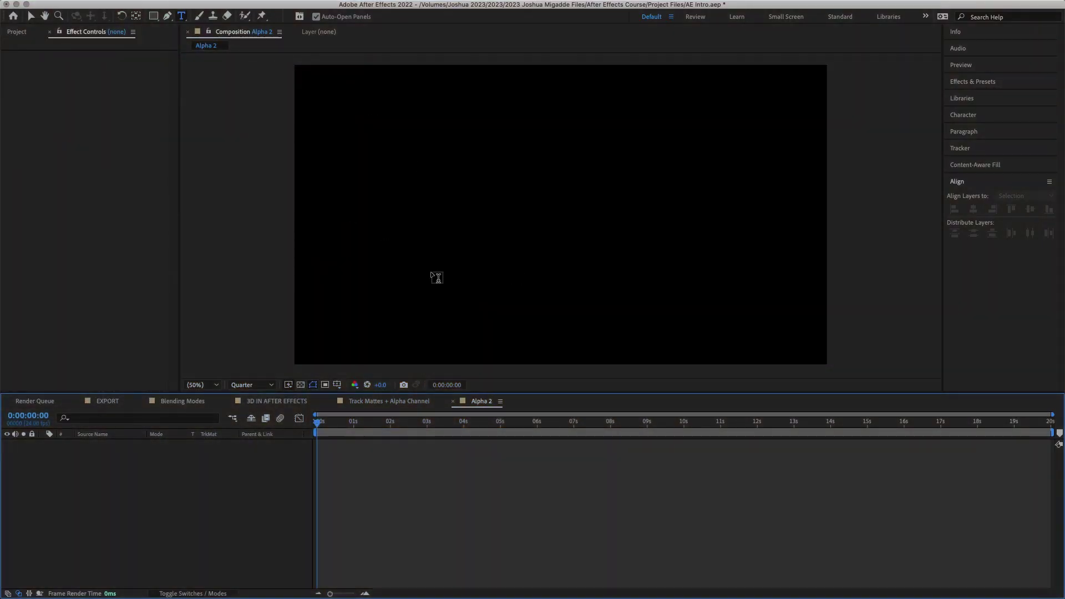
Create an ALPHA text layer, shift it up and right, and exit text editing
{"action": "left_click", "coordinate": [428, 257]}
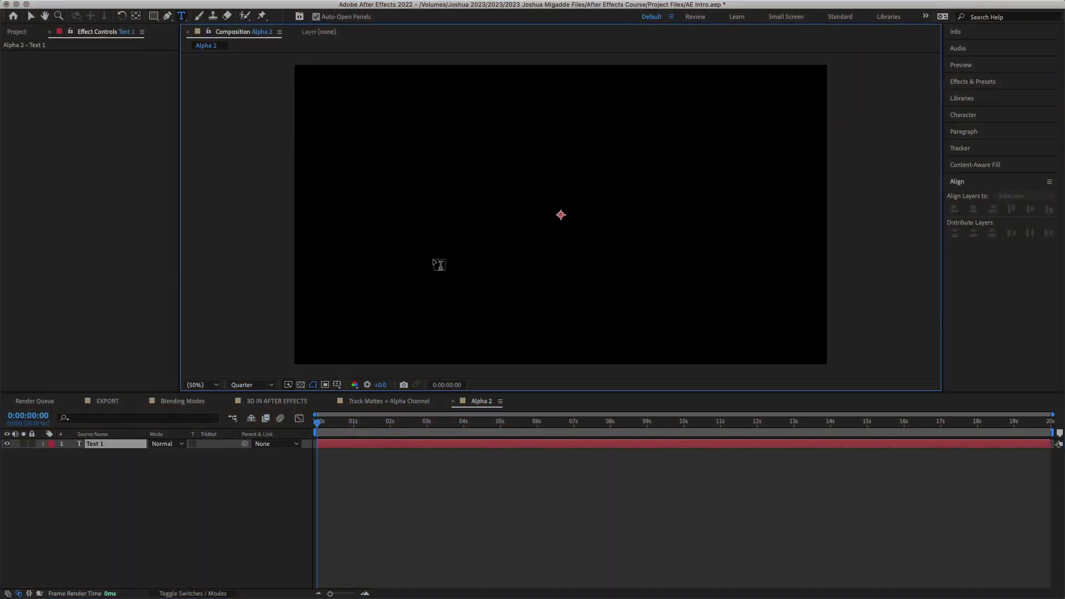
{"action": "type", "text": "ALPHA"}
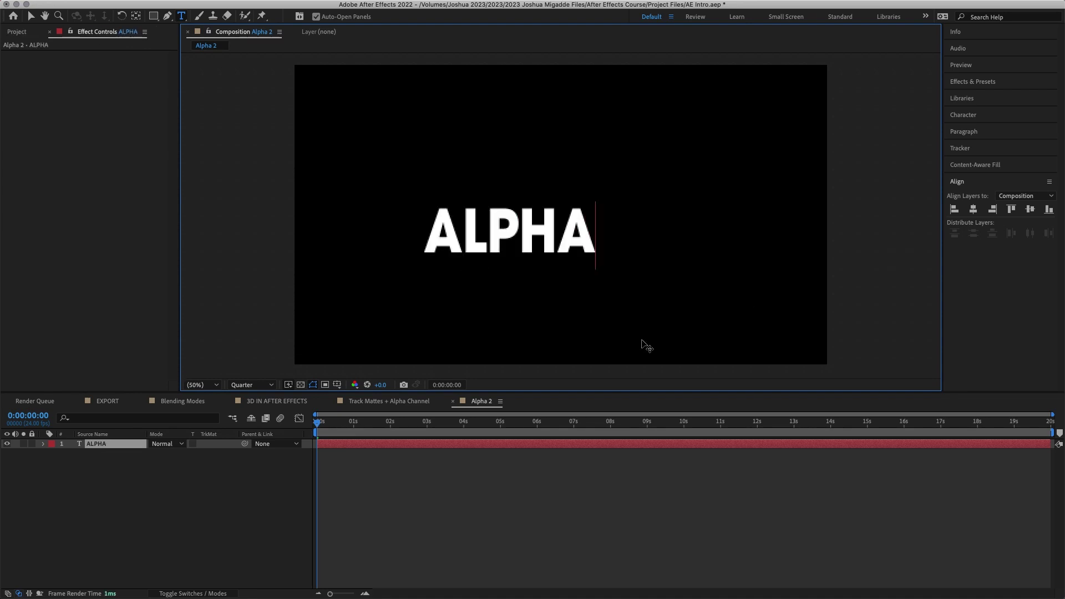
{"action": "left_click_drag", "start_coordinate": [642, 344], "coordinate": [678, 325]}
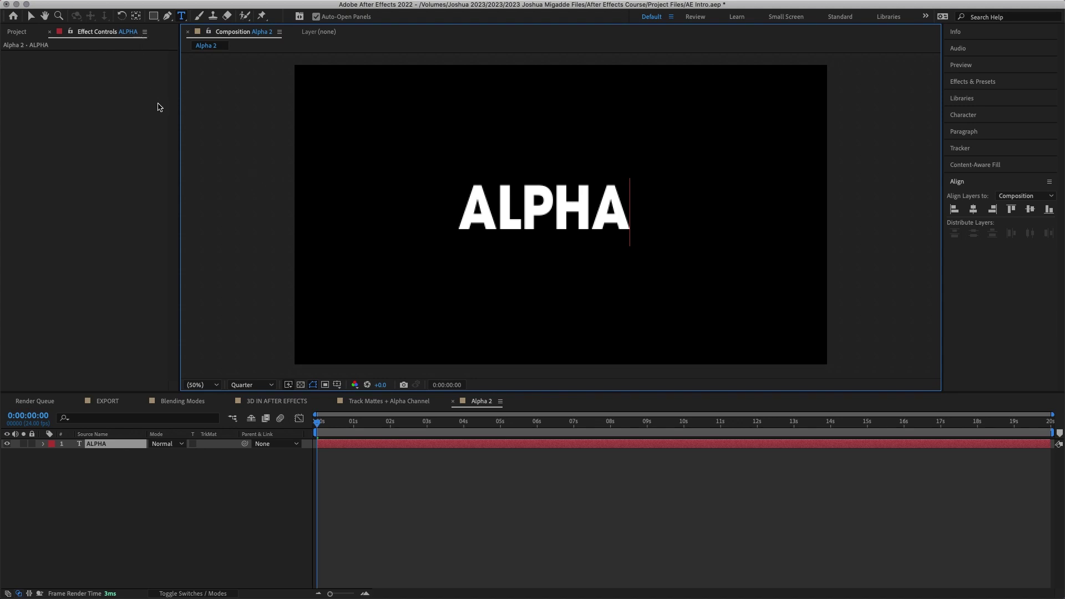
{"action": "left_click_drag", "start_coordinate": [553, 250], "coordinate": [594, 249]}
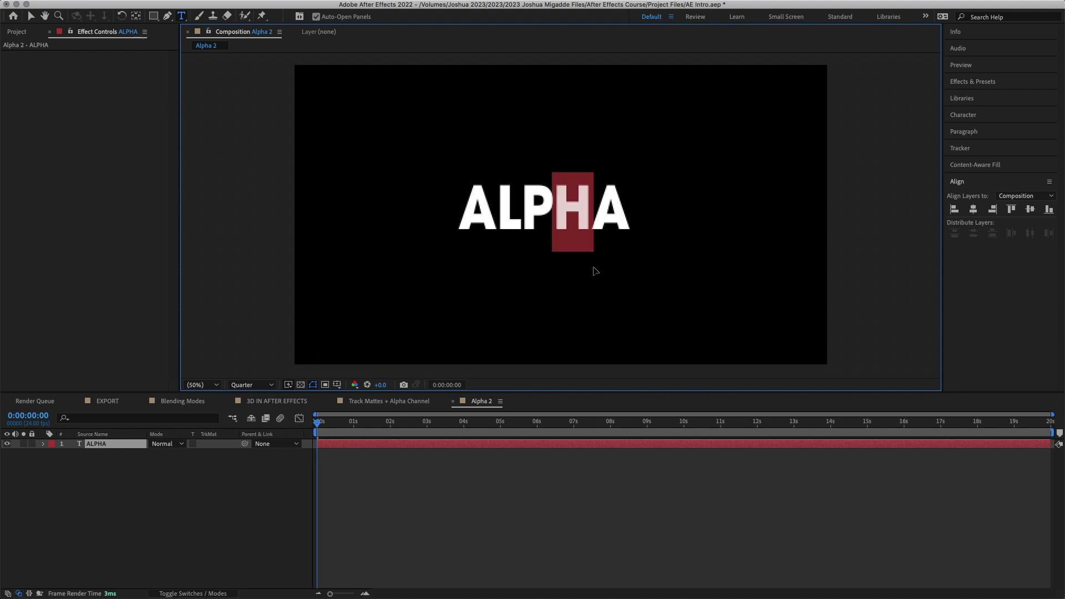
{"action": "left_click", "coordinate": [428, 520]}
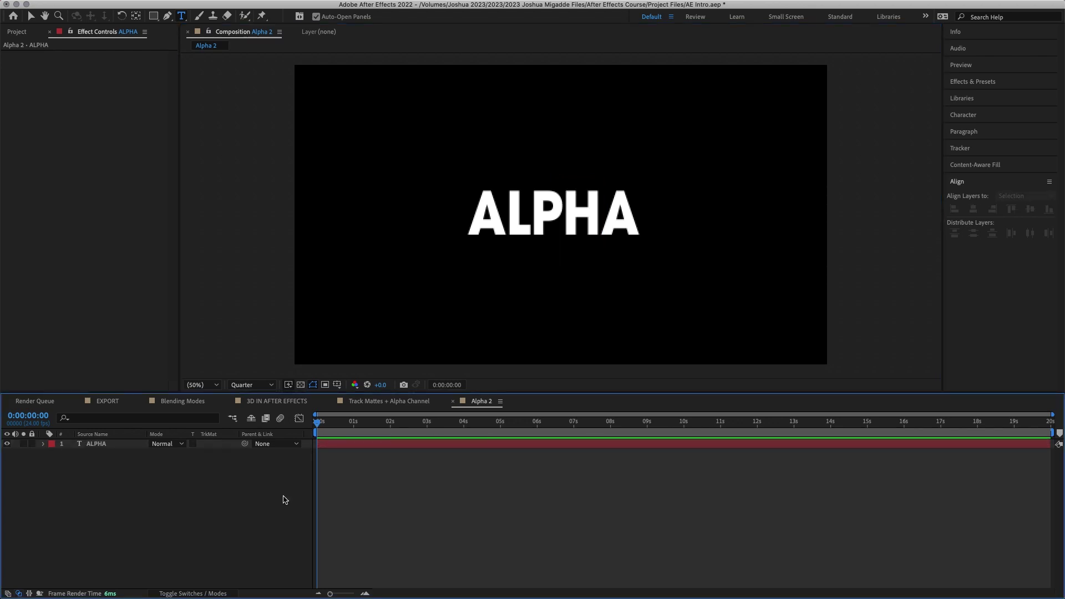
Turn on the transparency grid and set the ALPHA text fill colour to red
{"action": "left_click", "coordinate": [109, 445]}
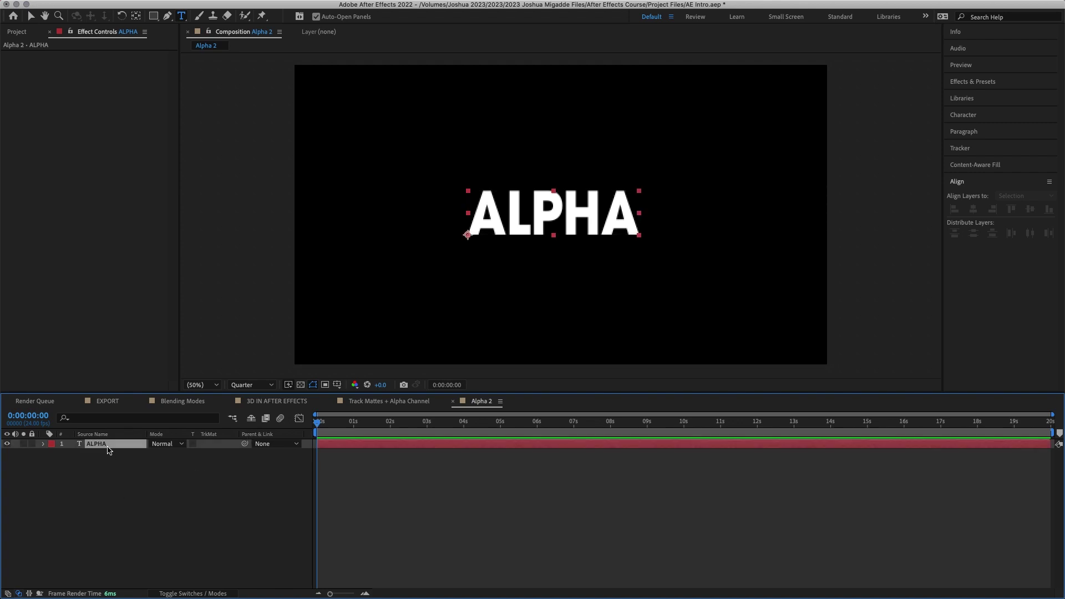
{"action": "left_click", "coordinate": [300, 385]}
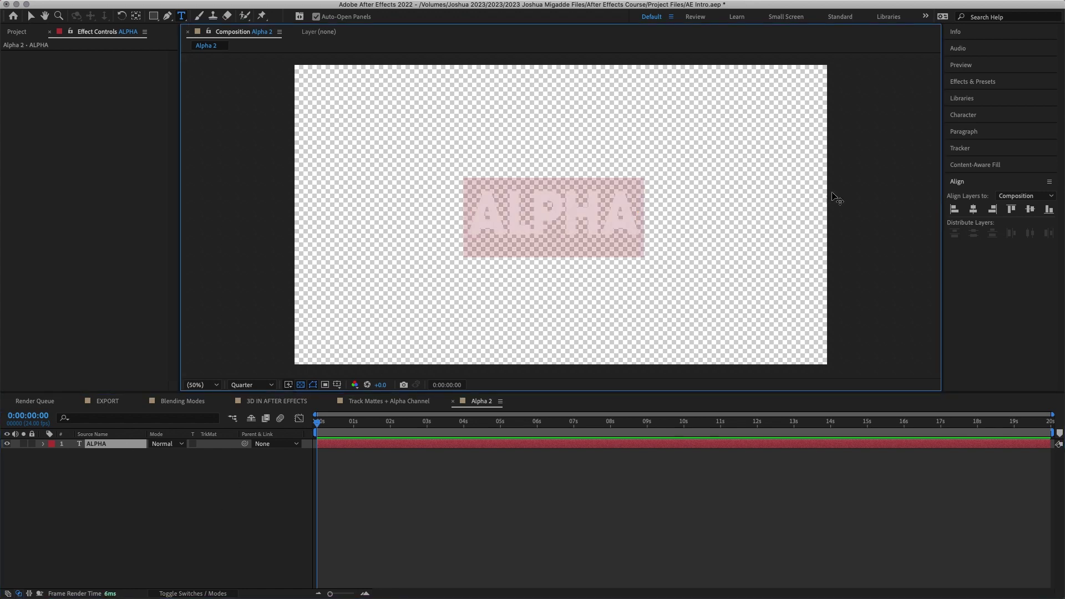
{"action": "left_click", "coordinate": [972, 114]}
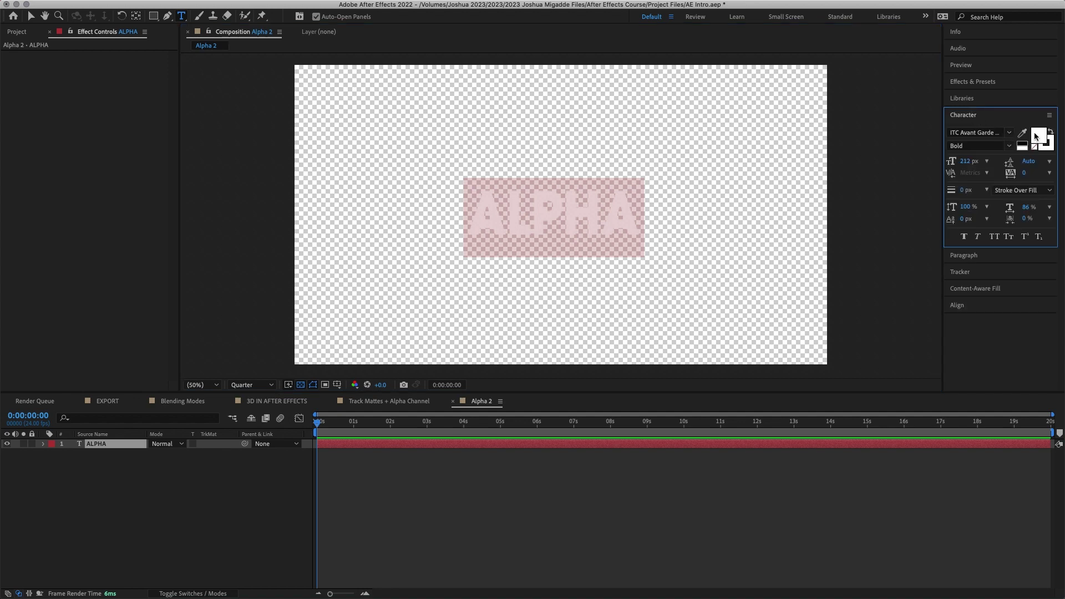
{"action": "left_click", "coordinate": [567, 217]}
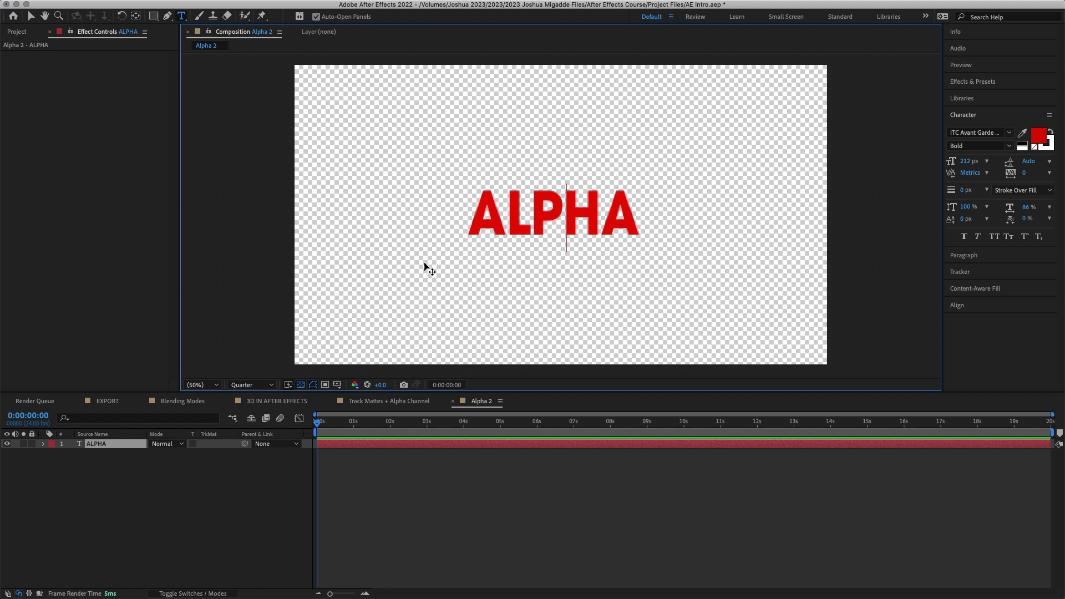
{"action": "left_click", "coordinate": [407, 501]}
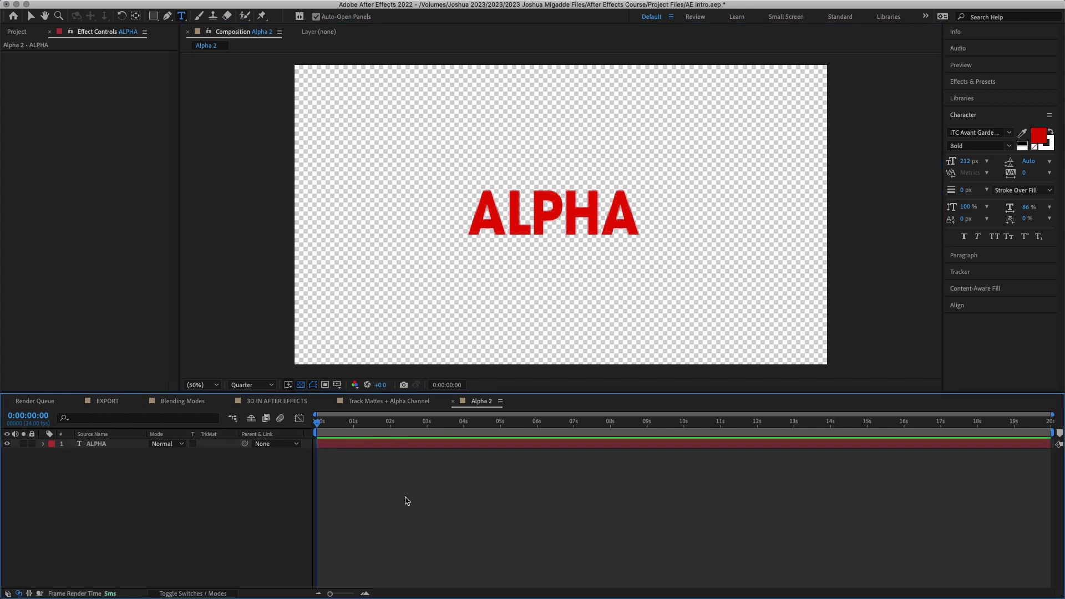
Add the Alpha 2 comp as the top layer of Track Mattes + Alpha Channel and hide the gradient video
{"action": "left_click", "coordinate": [407, 407]}
{"action": "left_click", "coordinate": [17, 31]}
{"action": "left_click_drag", "start_coordinate": [29, 133], "coordinate": [152, 447]}
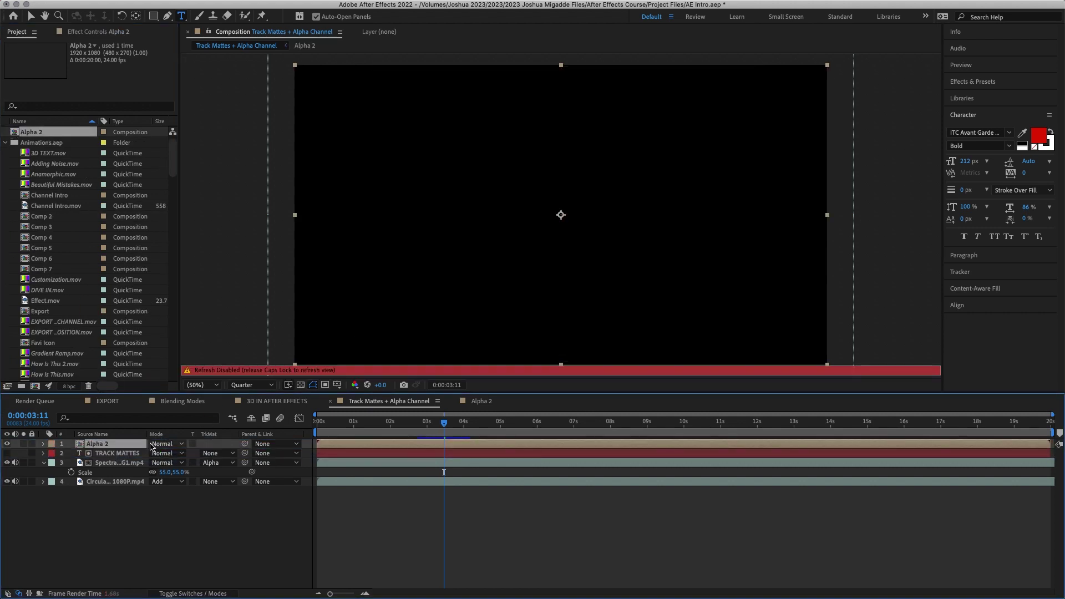
{"action": "key", "text": "Caps_Lock"}
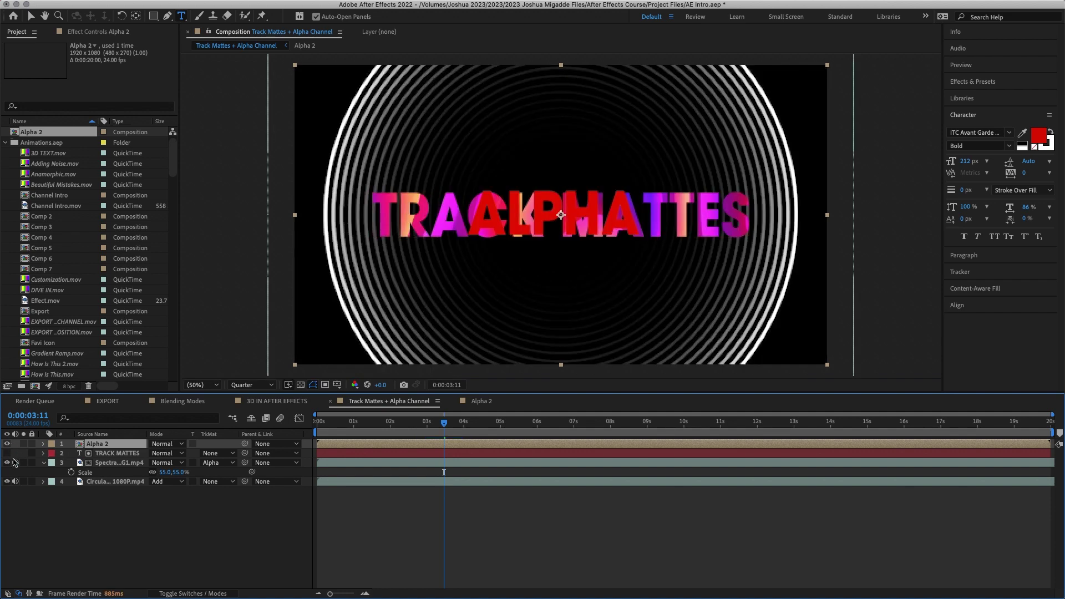
{"action": "left_click", "coordinate": [8, 462]}
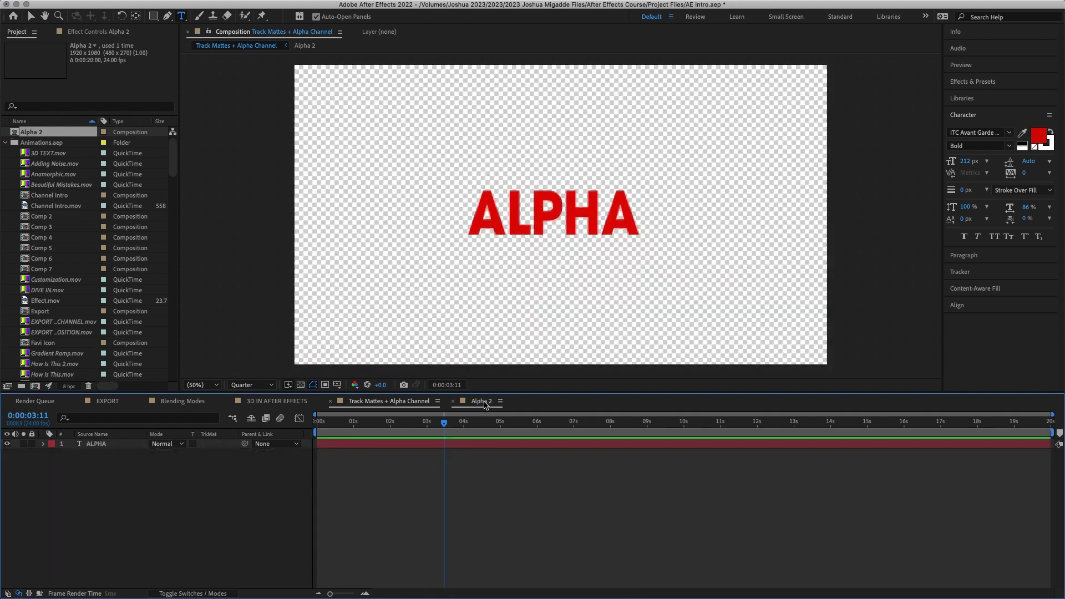
{"action": "double_click", "coordinate": [472, 444]}
Create Deep Blue Solid 6 with Cmd+Y and place it beneath the ALPHA text
{"action": "key", "text": "super+y"}
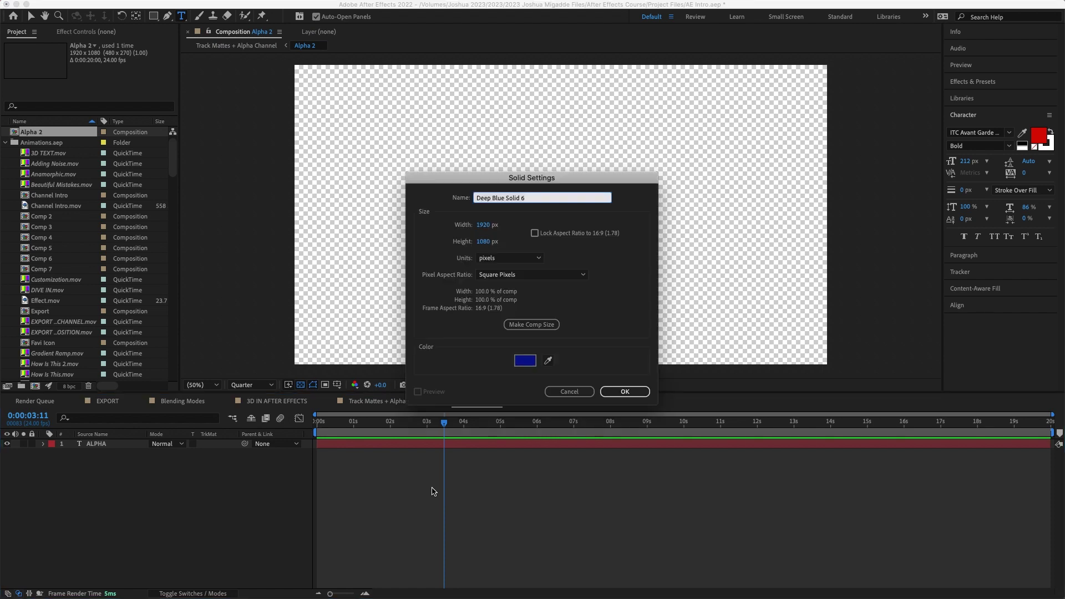
{"action": "left_click", "coordinate": [627, 391]}
{"action": "mouse_move", "coordinate": [118, 452]}
{"action": "left_mouse_down"}
{"action": "mouse_move", "coordinate": [124, 475]}
{"action": "mouse_move", "coordinate": [125, 461]}
{"action": "left_mouse_up"}
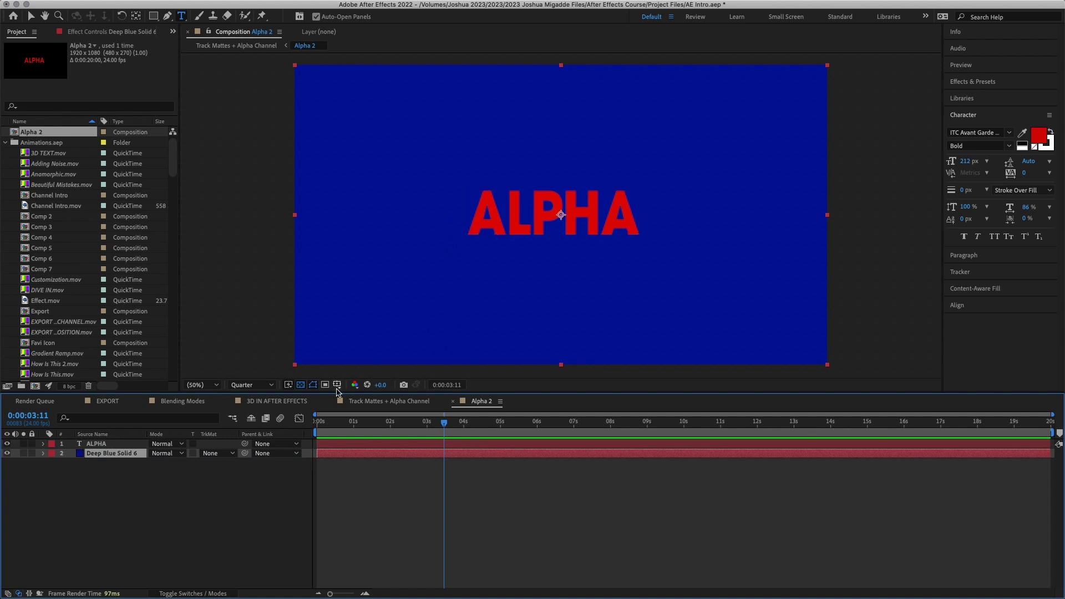
{"action": "left_click", "coordinate": [293, 383]}
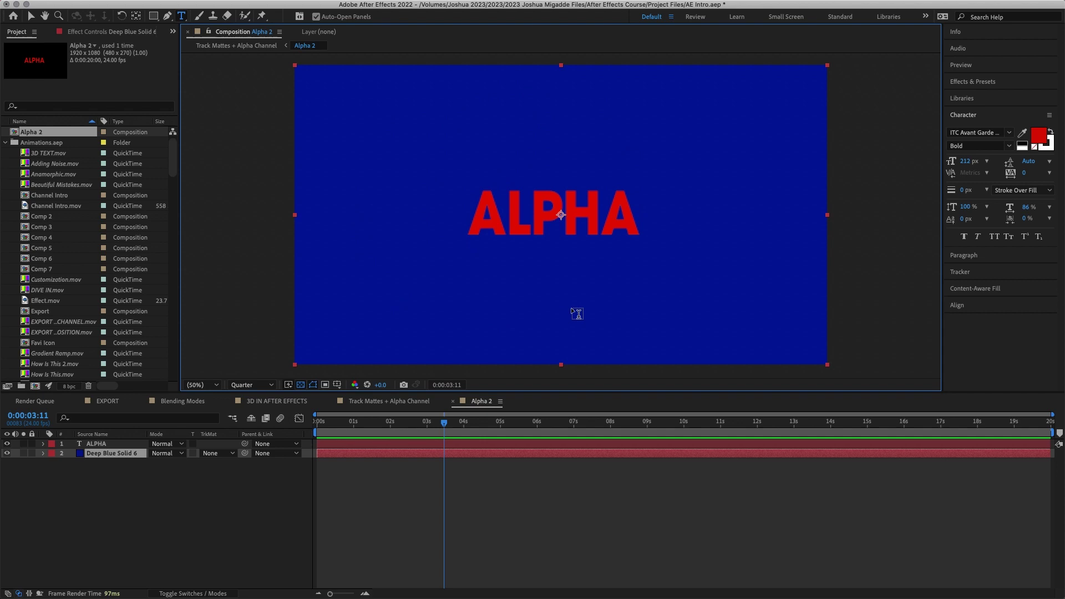
{"action": "left_click", "coordinate": [410, 404]}
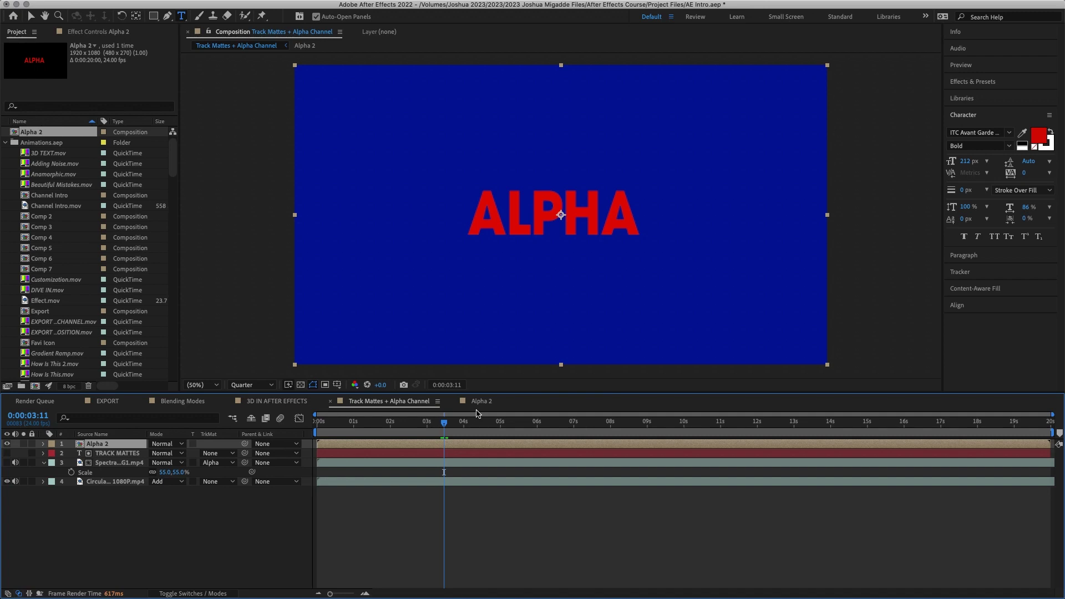
Return to the Alpha 2 comp and turn off Deep Blue Solid 6's visibility
{"action": "left_click", "coordinate": [479, 402]}
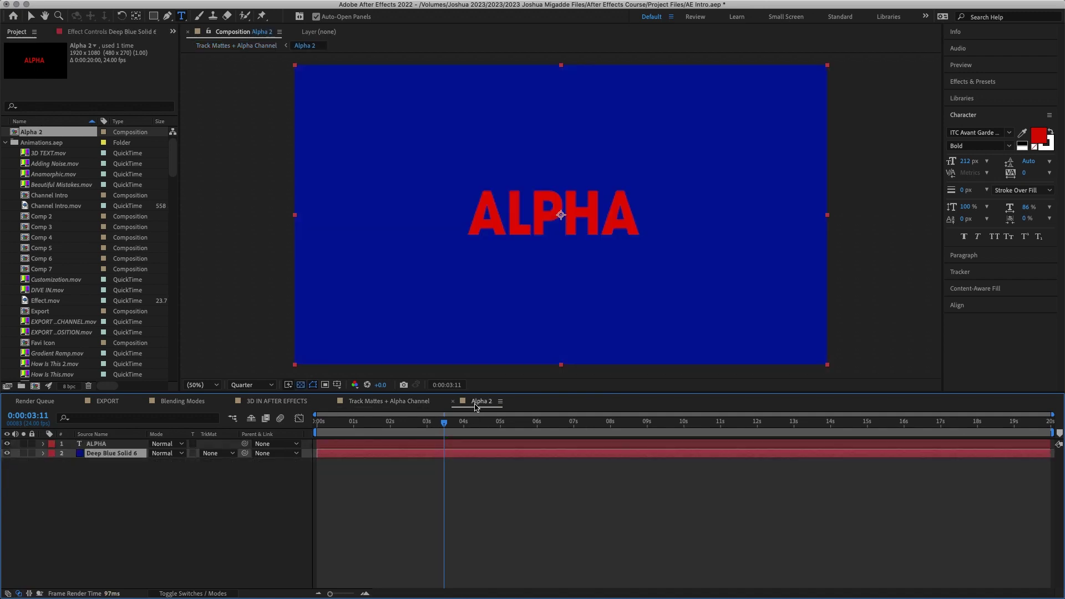
{"action": "left_click", "coordinate": [7, 454]}
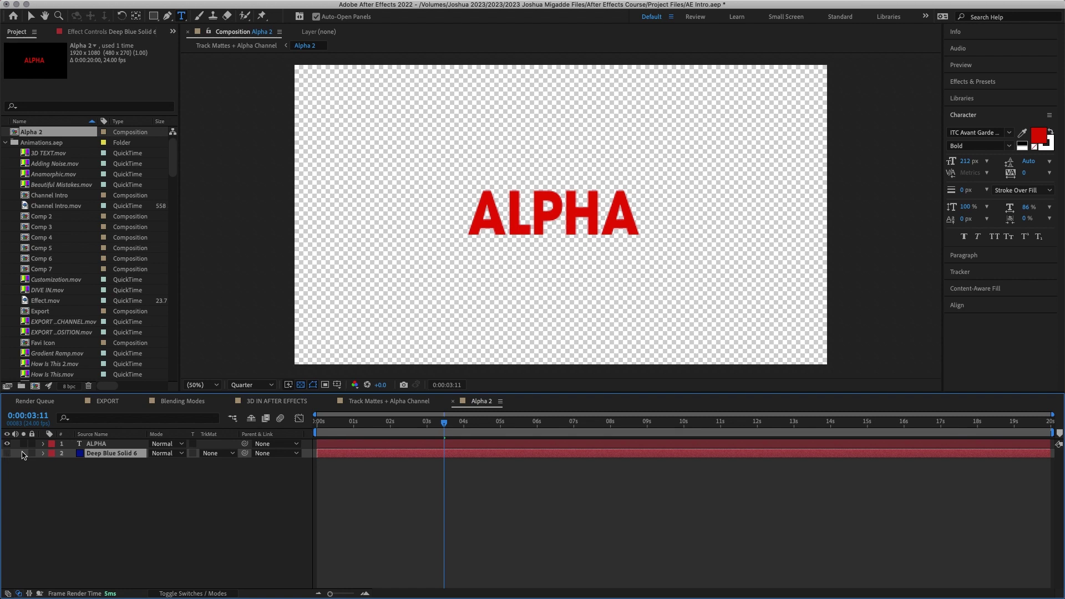